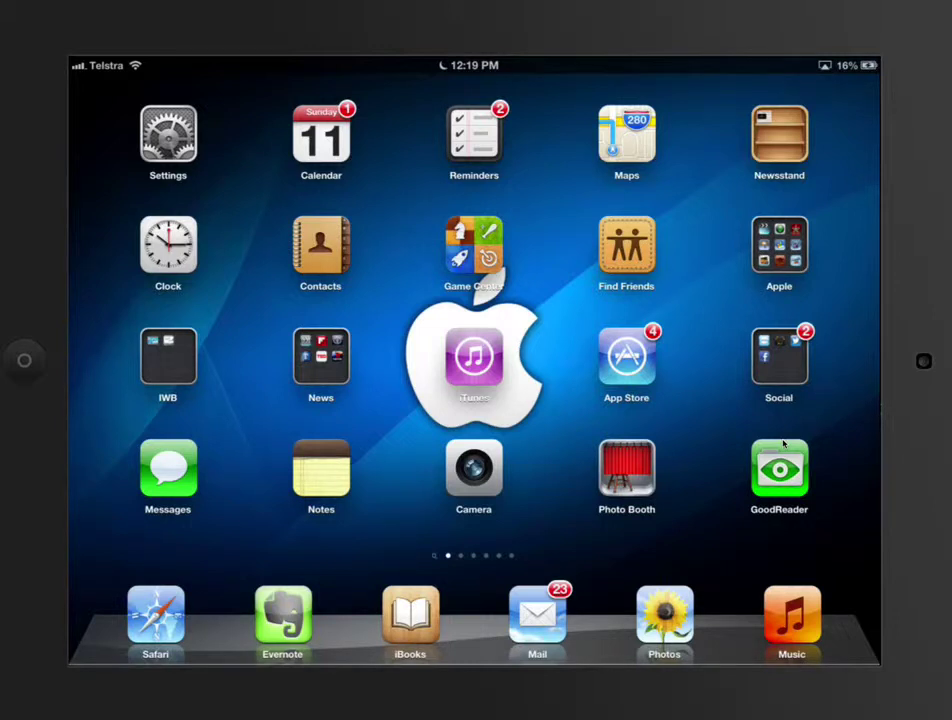
- Open GoodReader and connect to the John XXIII server
{"action": "left_click", "coordinate": [781, 455]}
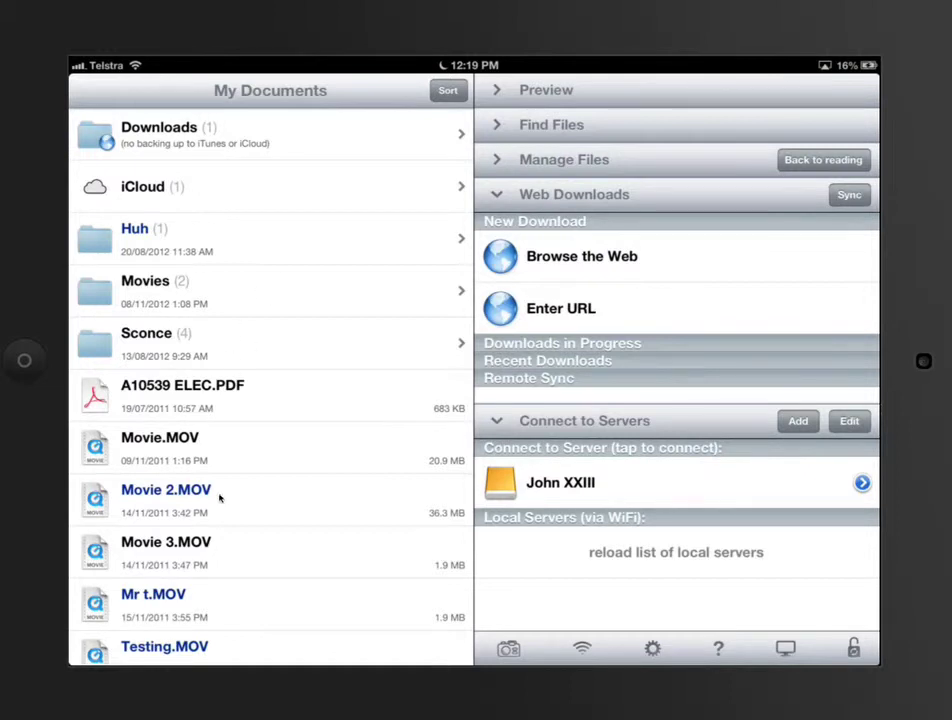
{"action": "scroll", "coordinate": [267, 322], "scroll_direction": "down", "scroll_amount": 3}
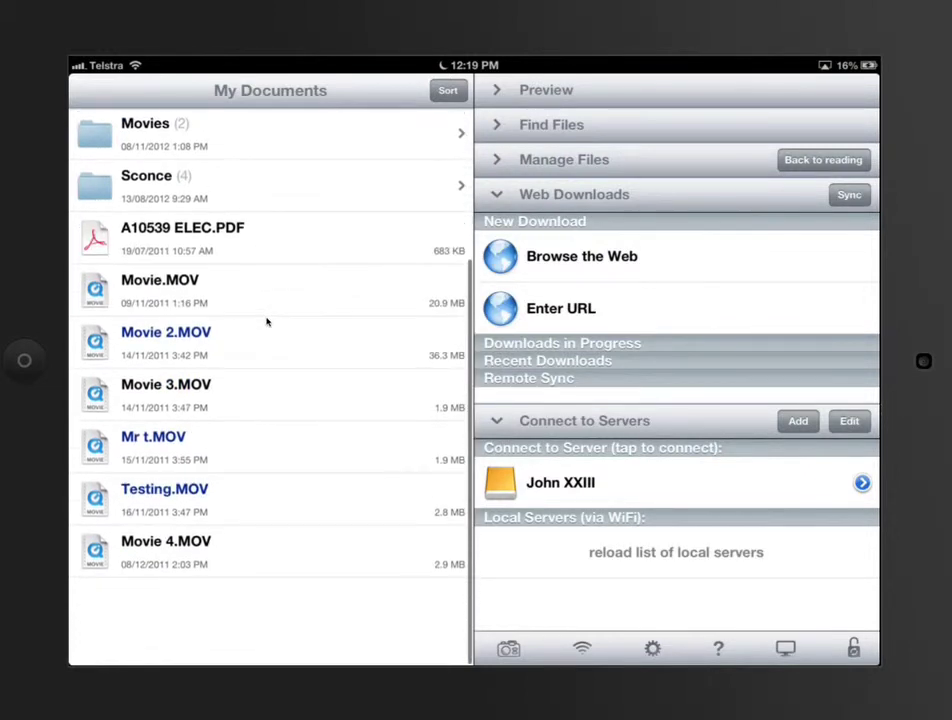
{"action": "scroll", "coordinate": [267, 322], "scroll_direction": "up", "scroll_amount": 3}
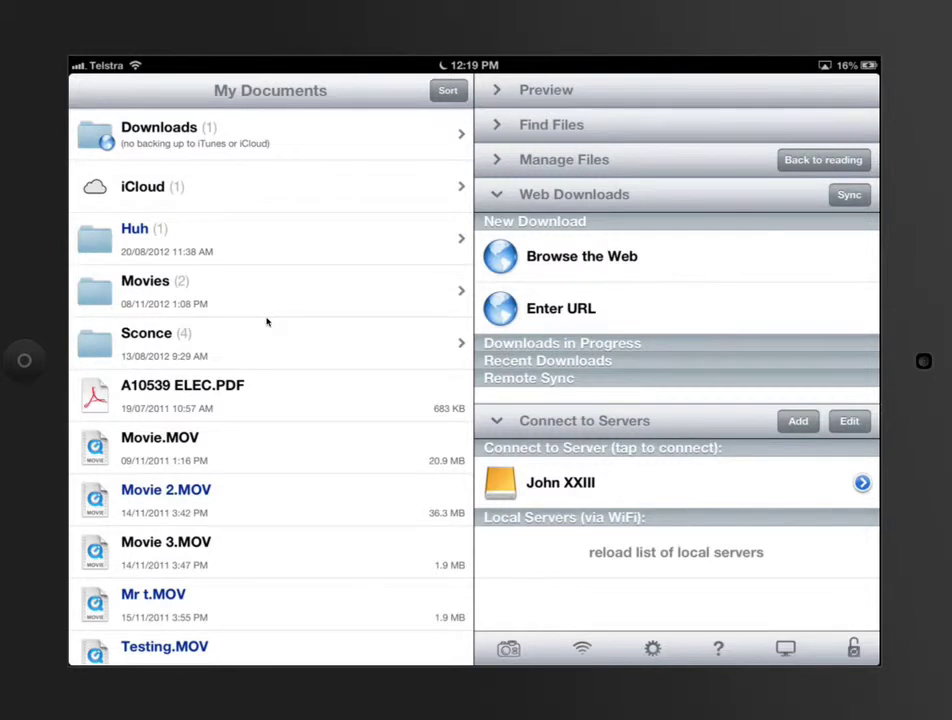
{"action": "left_click", "coordinate": [266, 321]}
{"action": "left_click", "coordinate": [560, 482]}
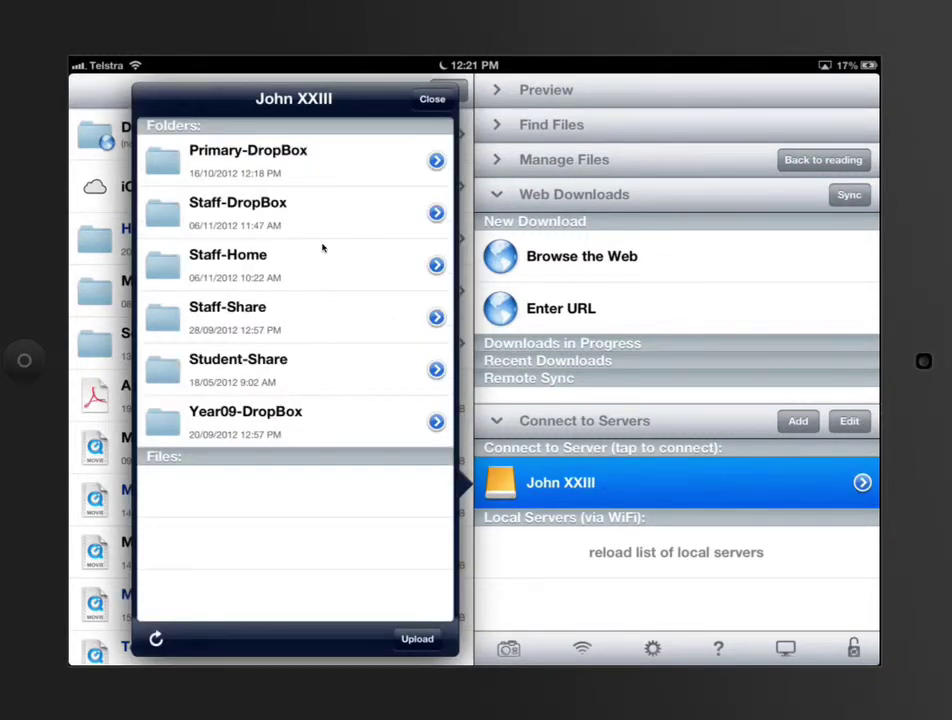
- Reopen the John XXIII server listing and browse to the personal user folder inside Staff-Home
{"action": "left_click", "coordinate": [432, 99]}
{"action": "left_click", "coordinate": [862, 483]}
{"action": "left_click", "coordinate": [325, 268]}
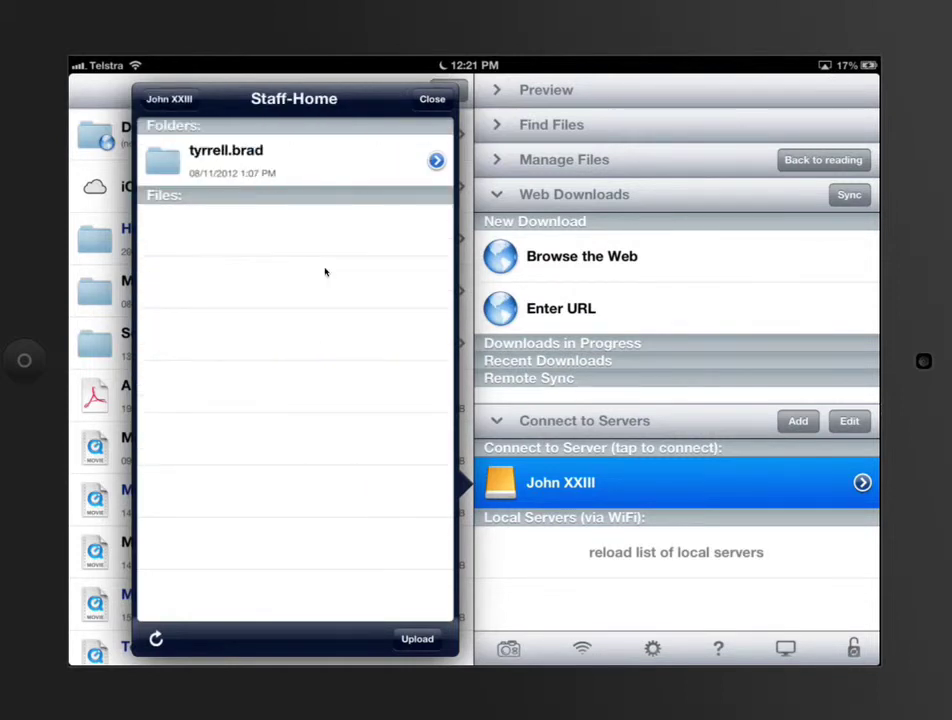
{"action": "left_click", "coordinate": [300, 160]}
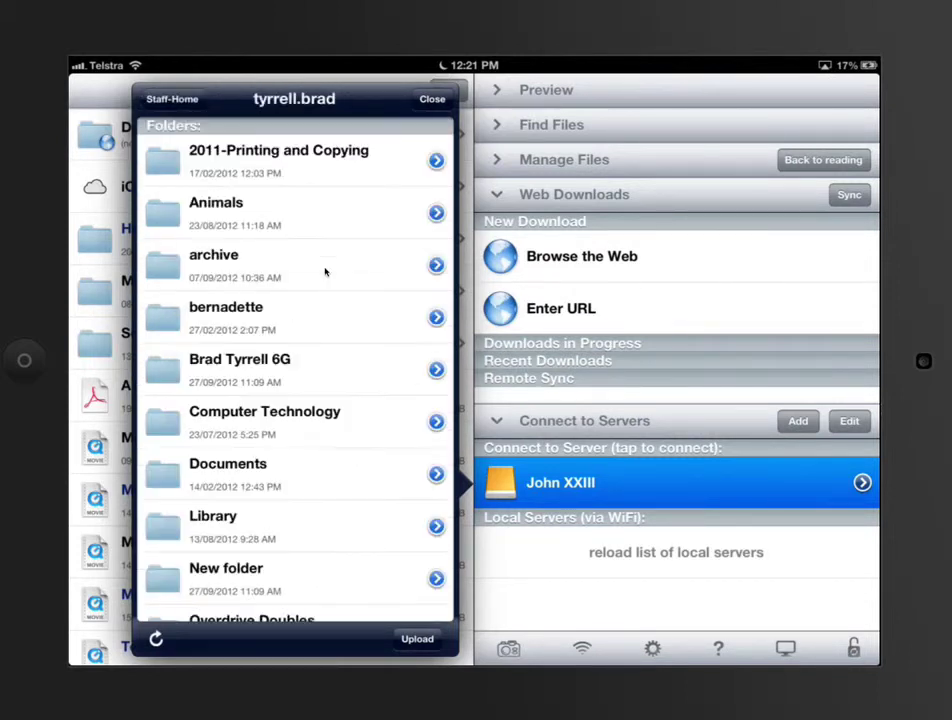
- Download Hawker Brownlow Education address.docx from the personal server folder into Downloads and open it for viewing
{"action": "scroll", "coordinate": [325, 270], "scroll_direction": "down", "scroll_amount": 10}
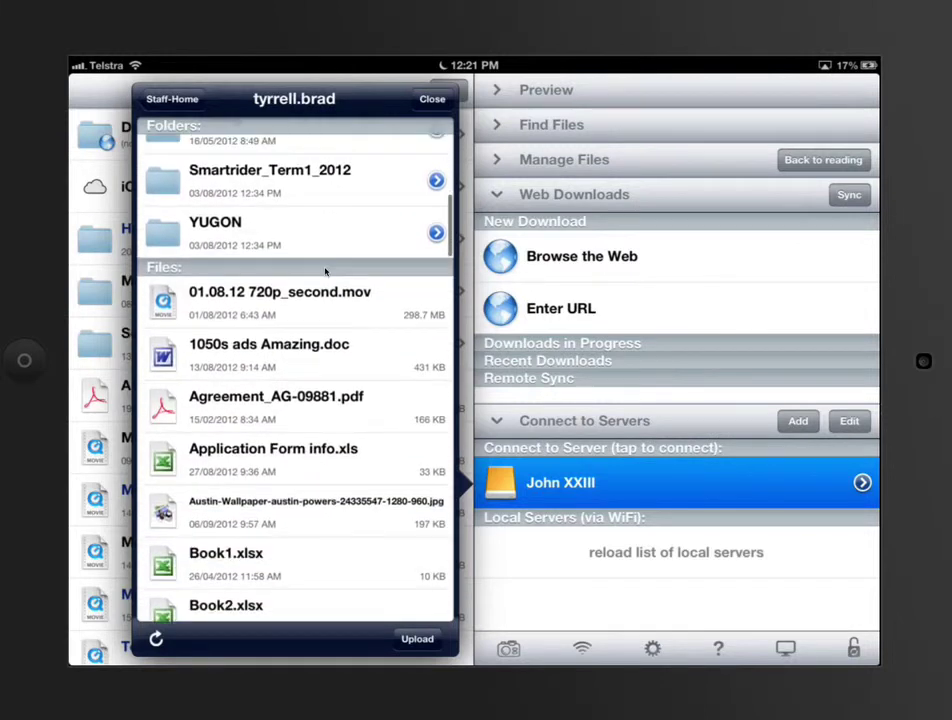
{"action": "scroll", "coordinate": [325, 270], "scroll_direction": "down", "scroll_amount": 3}
{"action": "scroll", "coordinate": [325, 270], "scroll_direction": "up", "scroll_amount": 15}
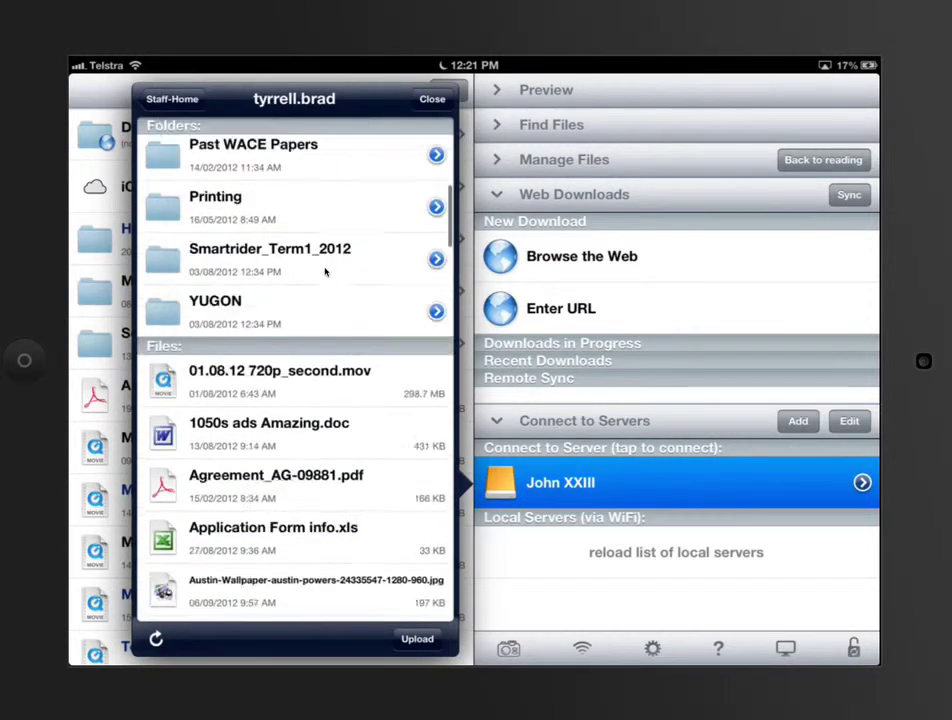
{"action": "scroll", "coordinate": [325, 270], "scroll_direction": "down", "scroll_amount": 12}
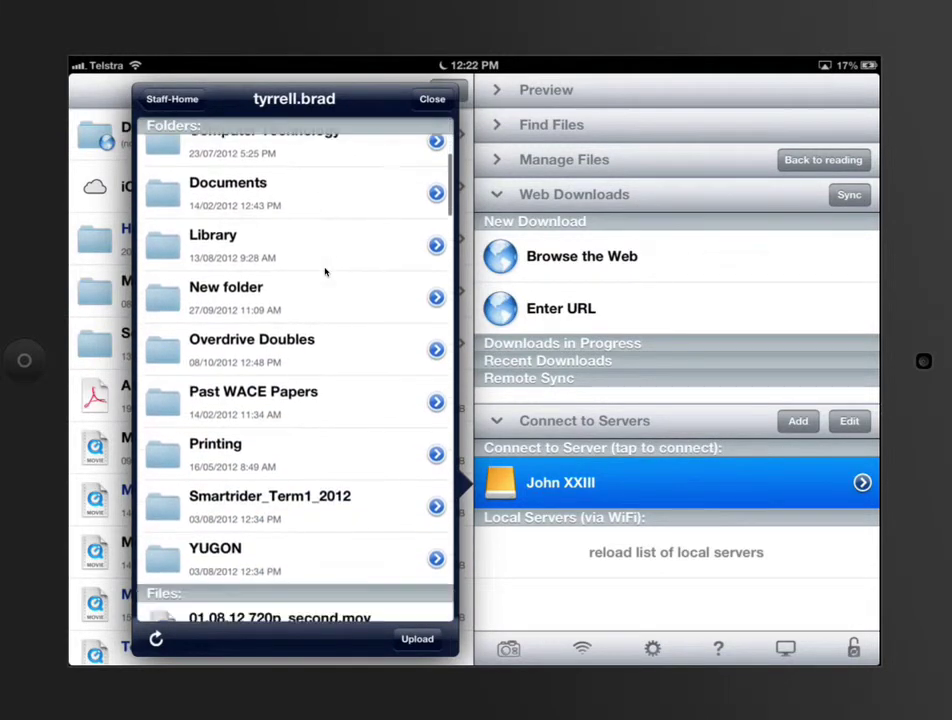
{"action": "scroll", "coordinate": [325, 270], "scroll_direction": "down", "scroll_amount": 5}
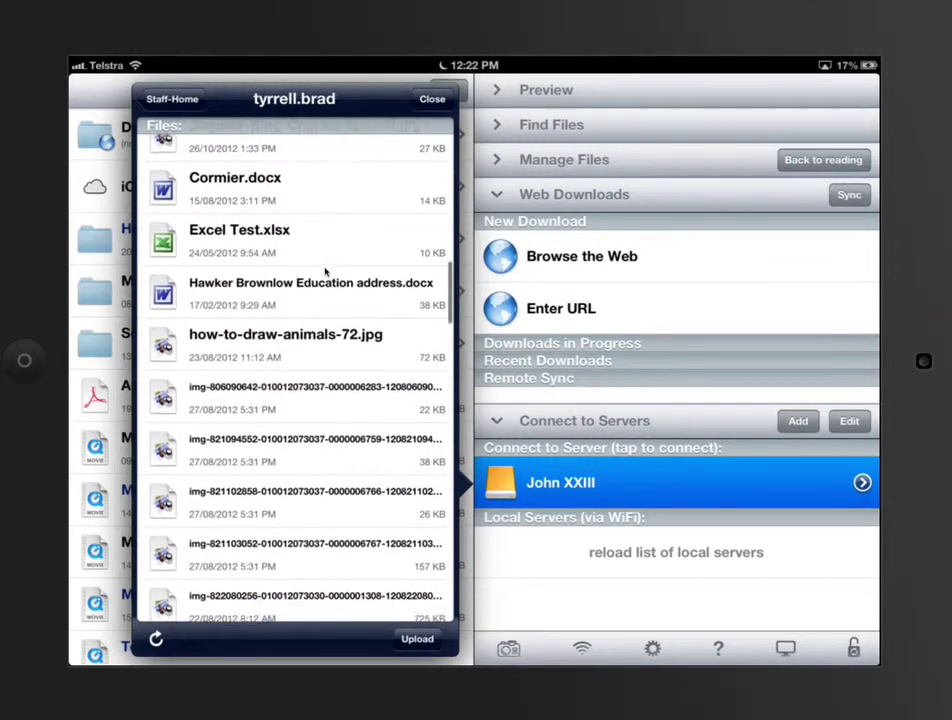
{"action": "scroll", "coordinate": [325, 270], "scroll_direction": "up", "scroll_amount": 3}
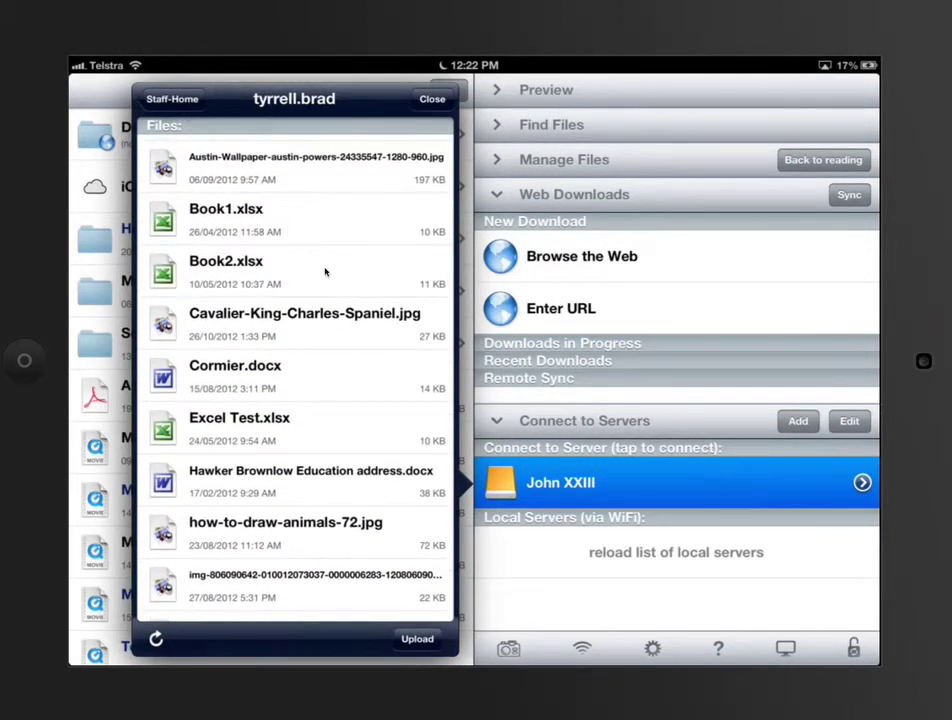
{"action": "left_click", "coordinate": [295, 481]}
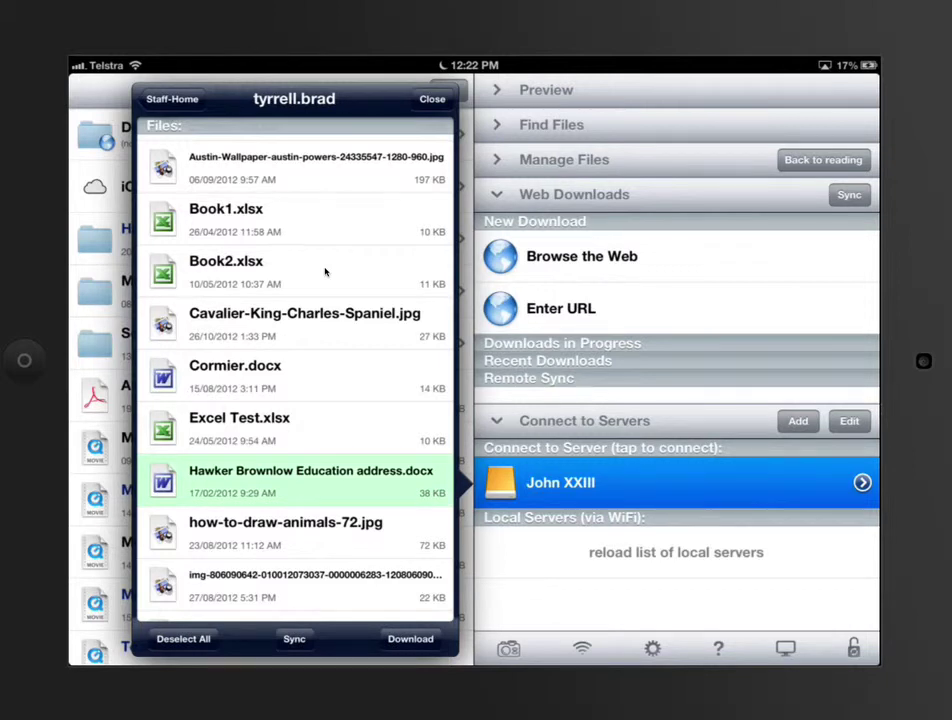
{"action": "left_click", "coordinate": [410, 639]}
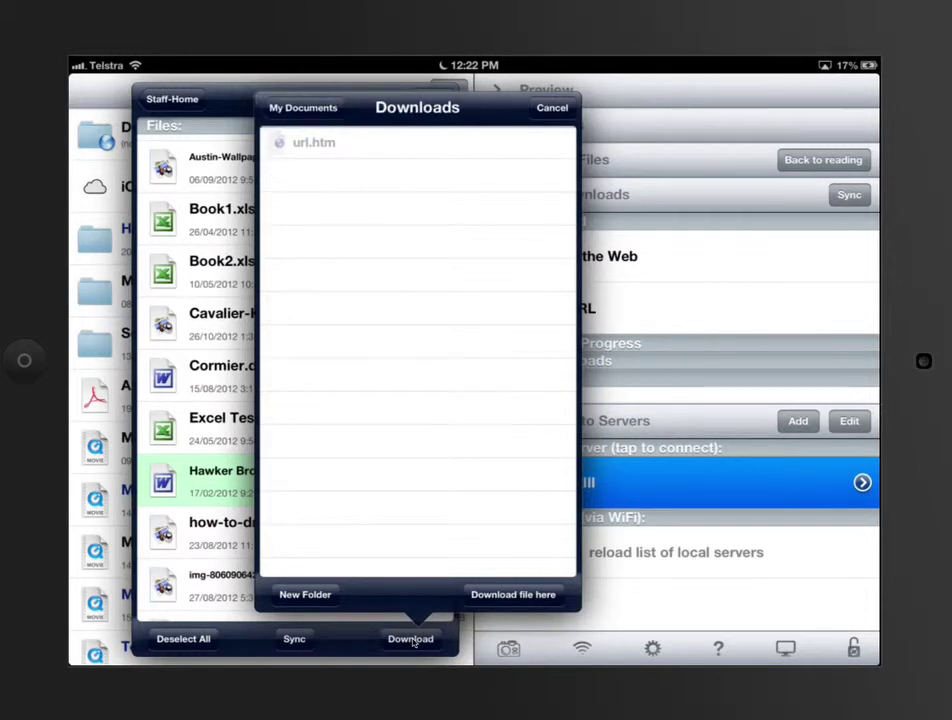
{"action": "left_click", "coordinate": [513, 594]}
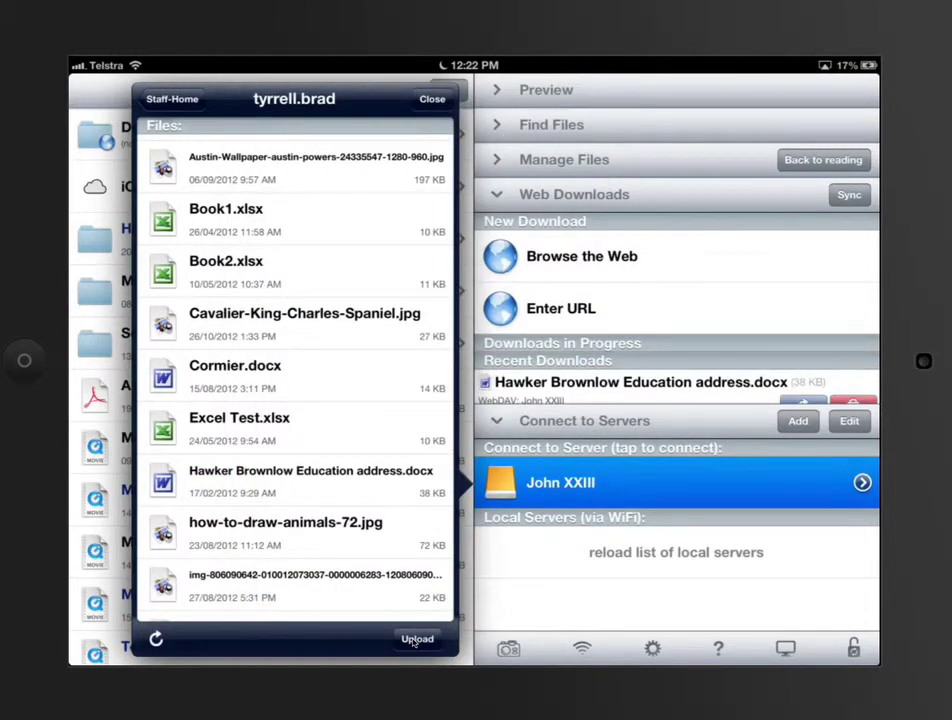
{"action": "left_click", "coordinate": [417, 639]}
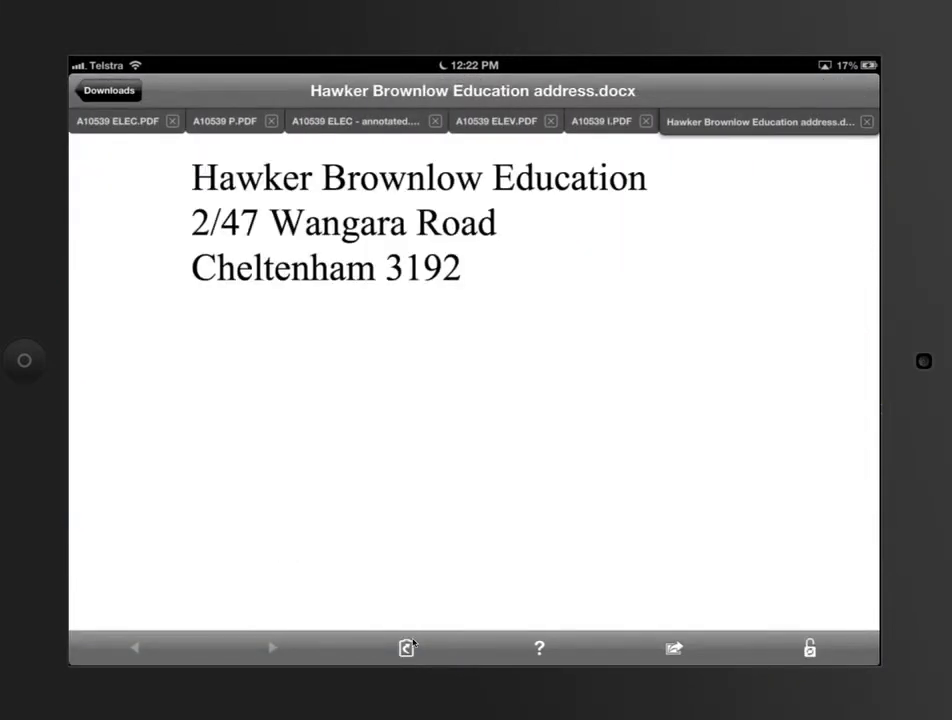
{"action": "left_click", "coordinate": [408, 646]}
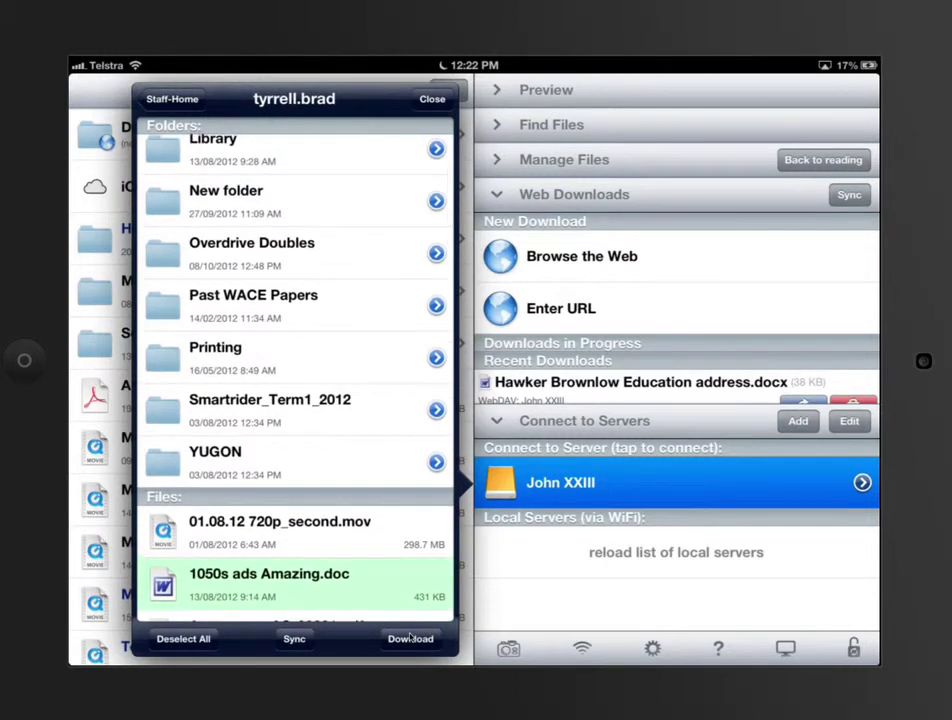
- Upload Testing.MOV from My Documents to the personal server folder and close the server listing
{"action": "left_click", "coordinate": [410, 638]}
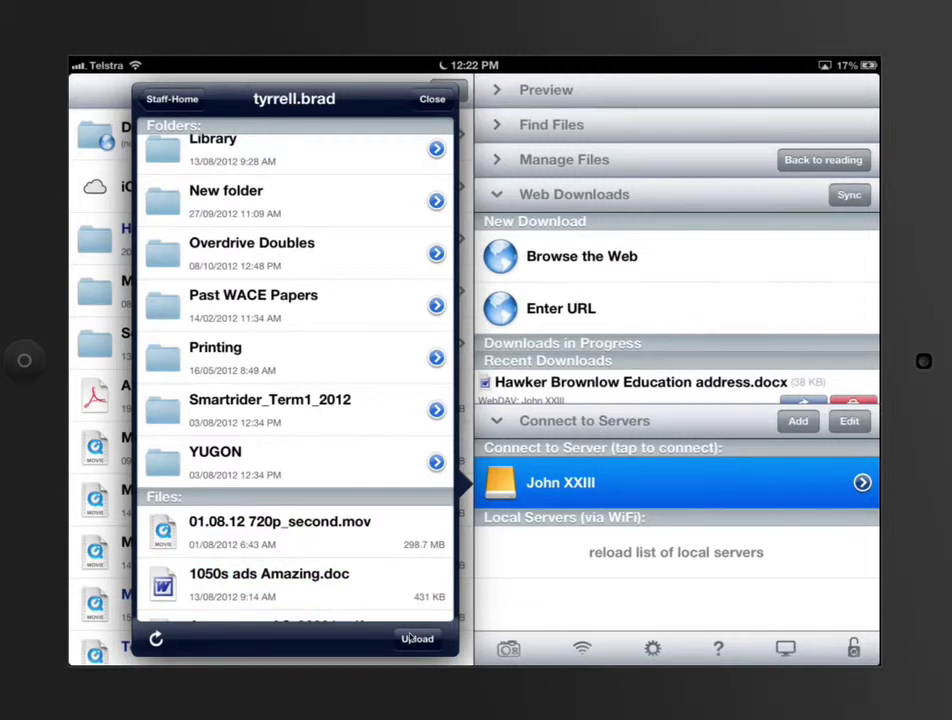
{"action": "left_click", "coordinate": [414, 638]}
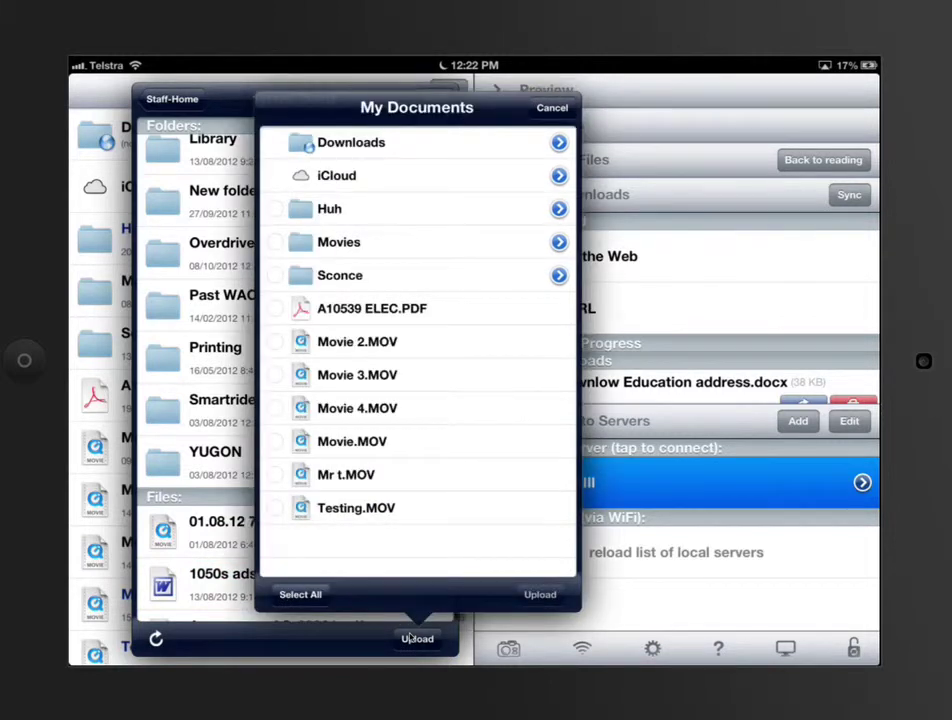
{"action": "left_click", "coordinate": [356, 508]}
{"action": "left_click", "coordinate": [524, 594]}
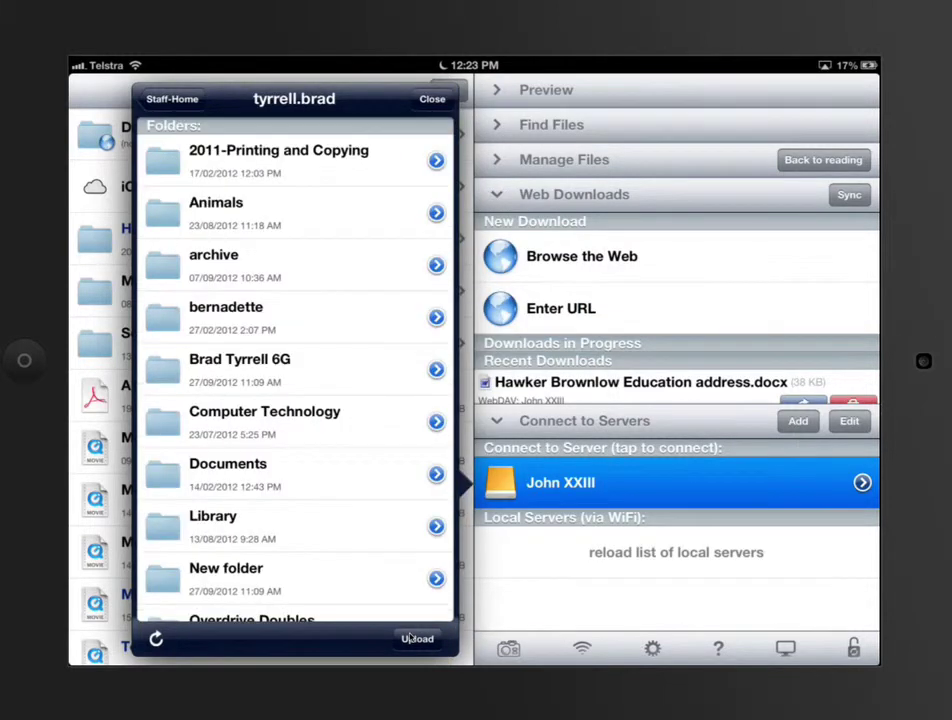
{"action": "scroll", "coordinate": [294, 375], "scroll_direction": "down", "scroll_amount": 3}
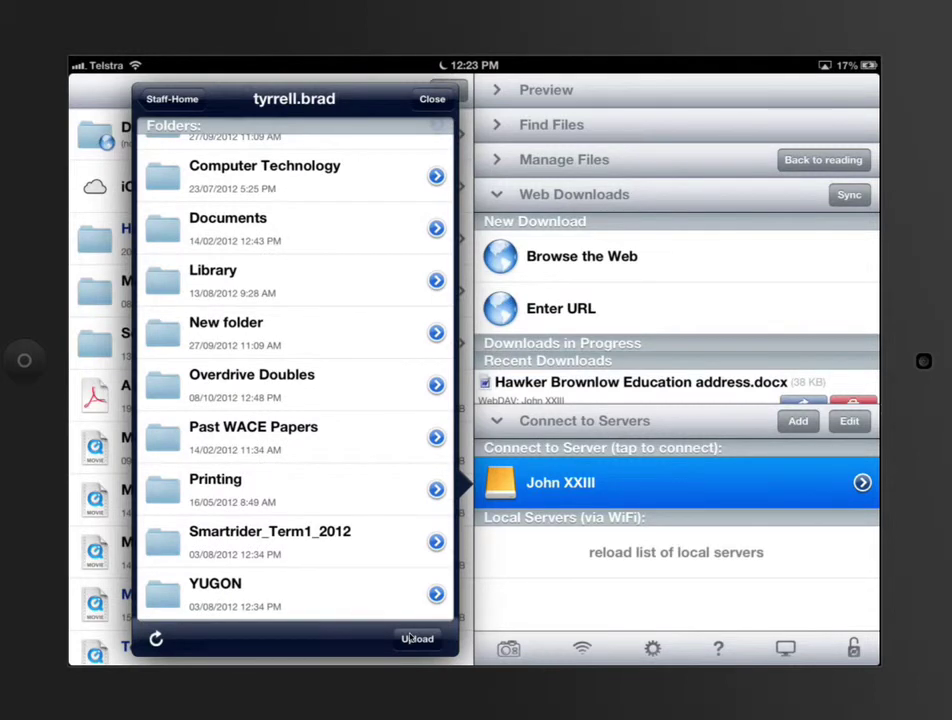
{"action": "left_click", "coordinate": [409, 637]}
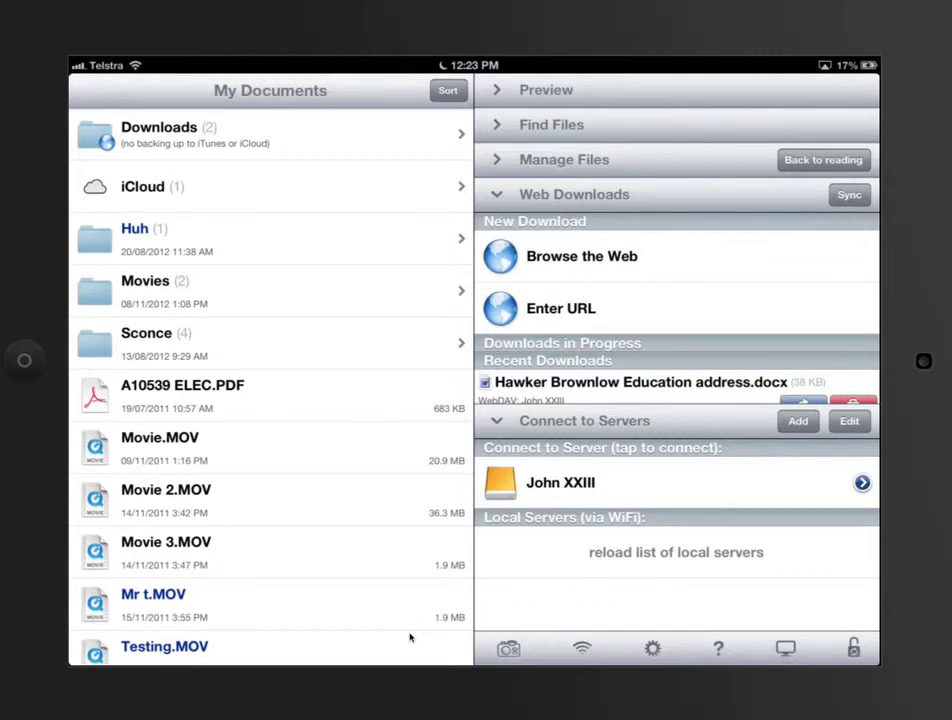
- Reconnect to John XXIII and upload the Huh, Movies and Sconce folders to the personal folder in Staff-Home
{"action": "scroll", "coordinate": [409, 637], "scroll_direction": "down", "scroll_amount": 3}
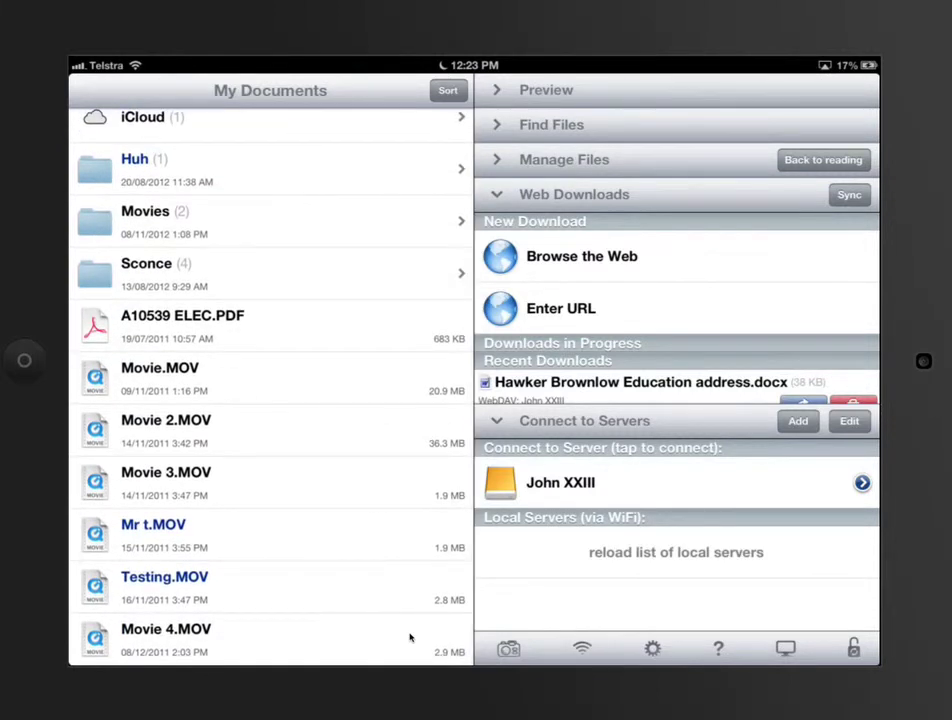
{"action": "left_click", "coordinate": [560, 482]}
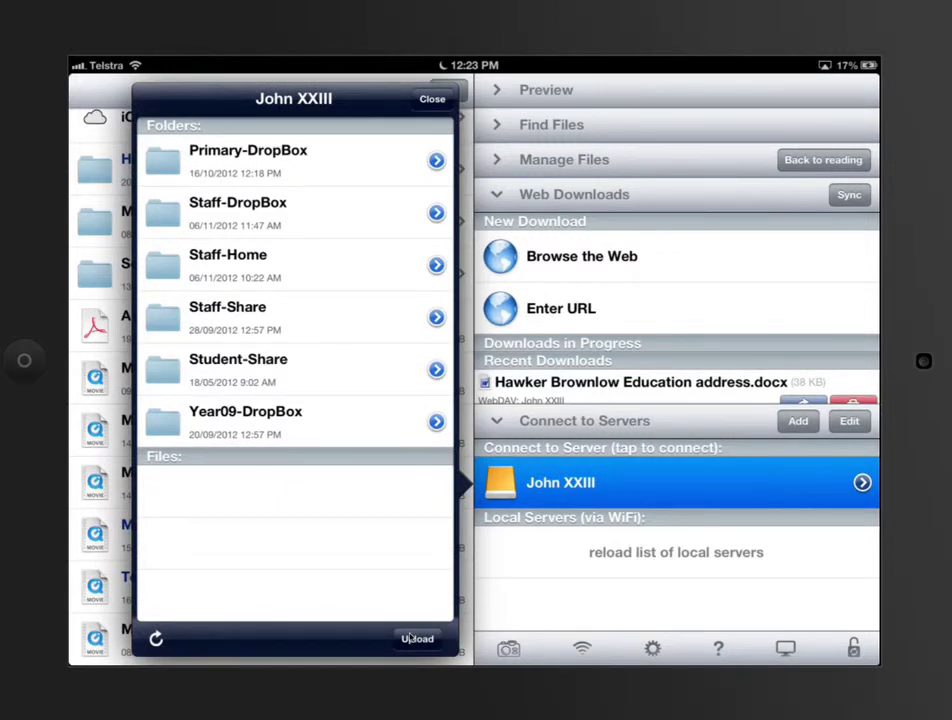
{"action": "left_click", "coordinate": [228, 264]}
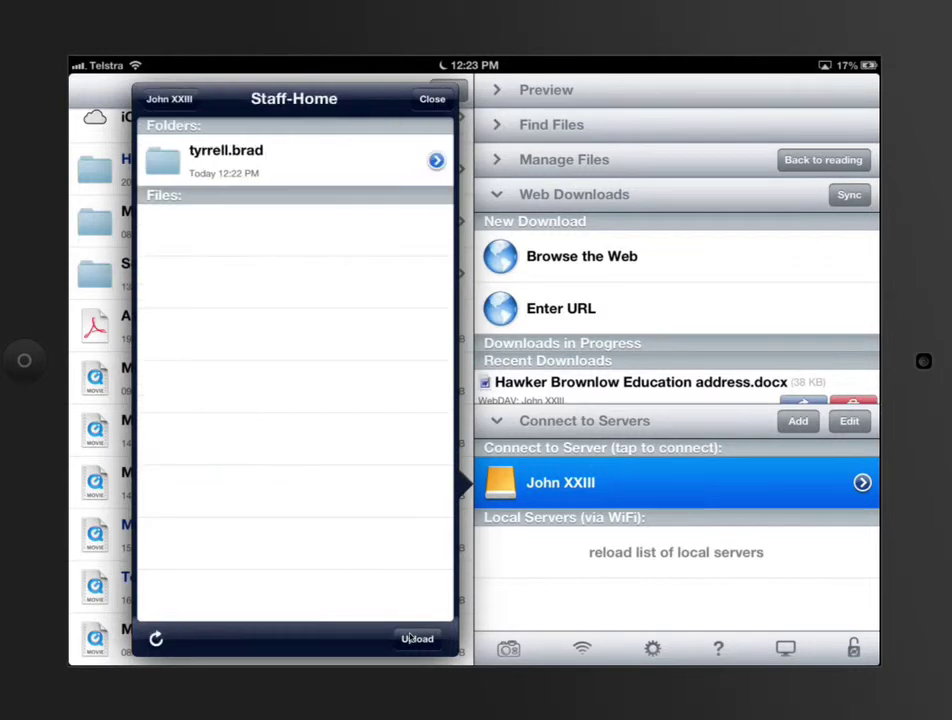
{"action": "left_click", "coordinate": [417, 638]}
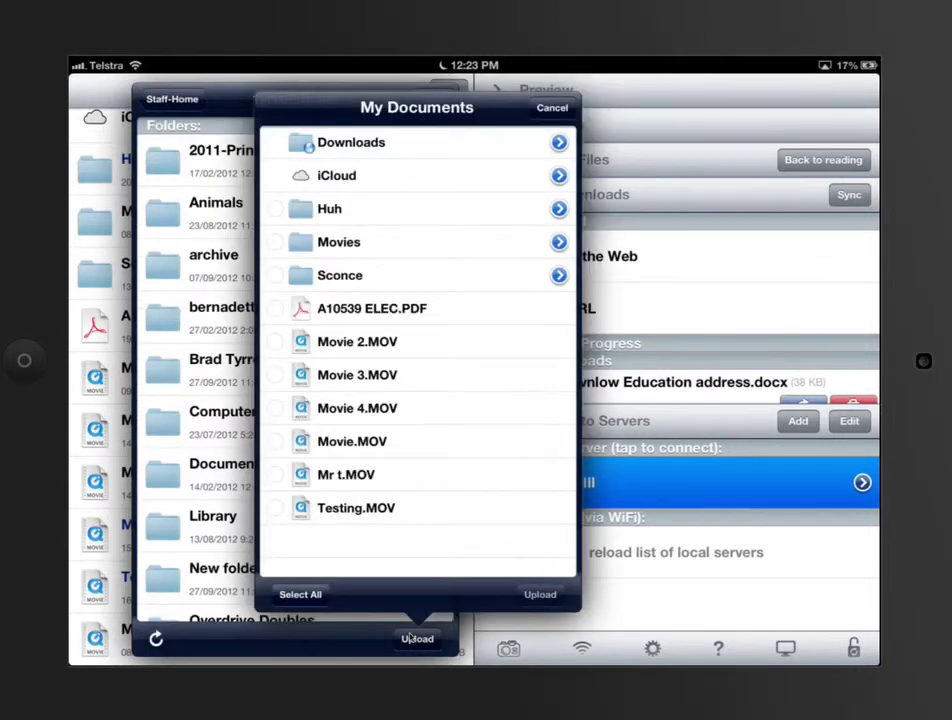
{"action": "left_click", "coordinate": [275, 209]}
{"action": "left_click", "coordinate": [275, 242]}
{"action": "left_click", "coordinate": [275, 275]}
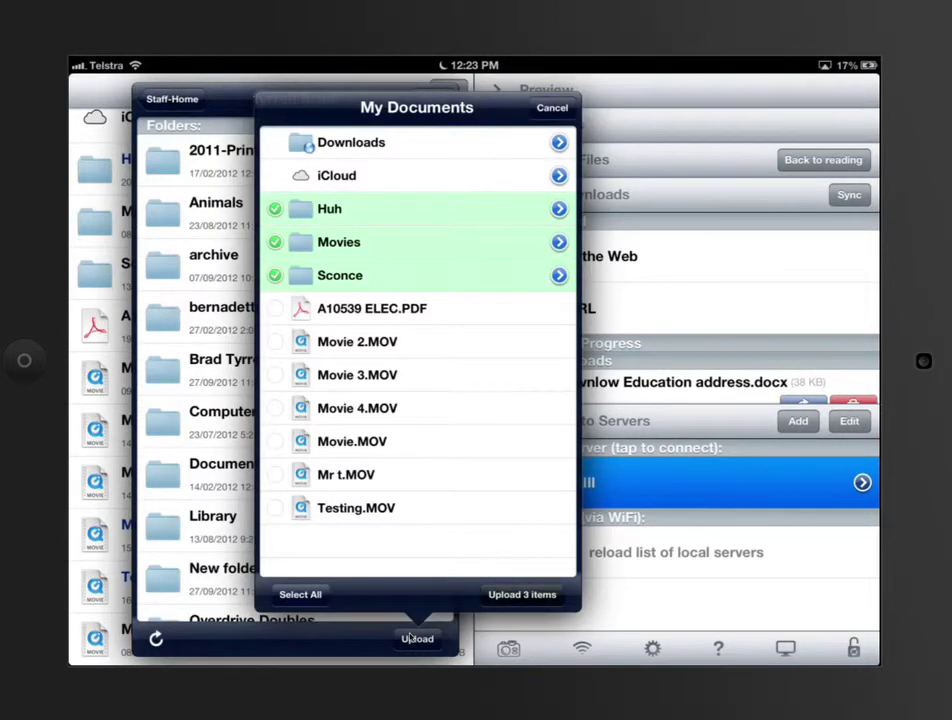
{"action": "left_click", "coordinate": [522, 594]}
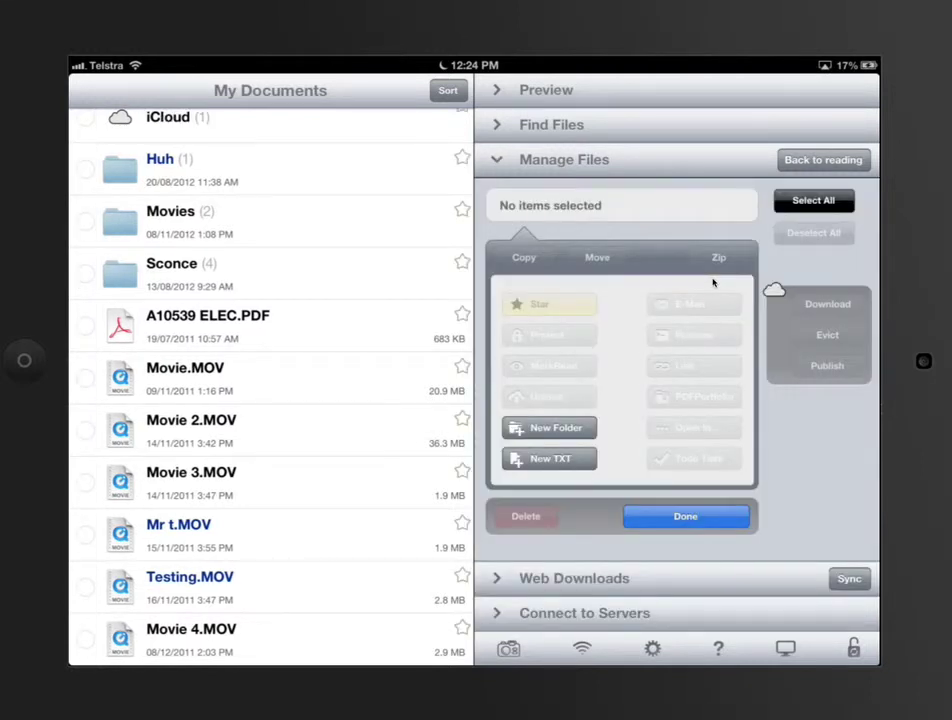
- Create a folder named "New folder" in My Documents
{"action": "left_click", "coordinate": [549, 427]}
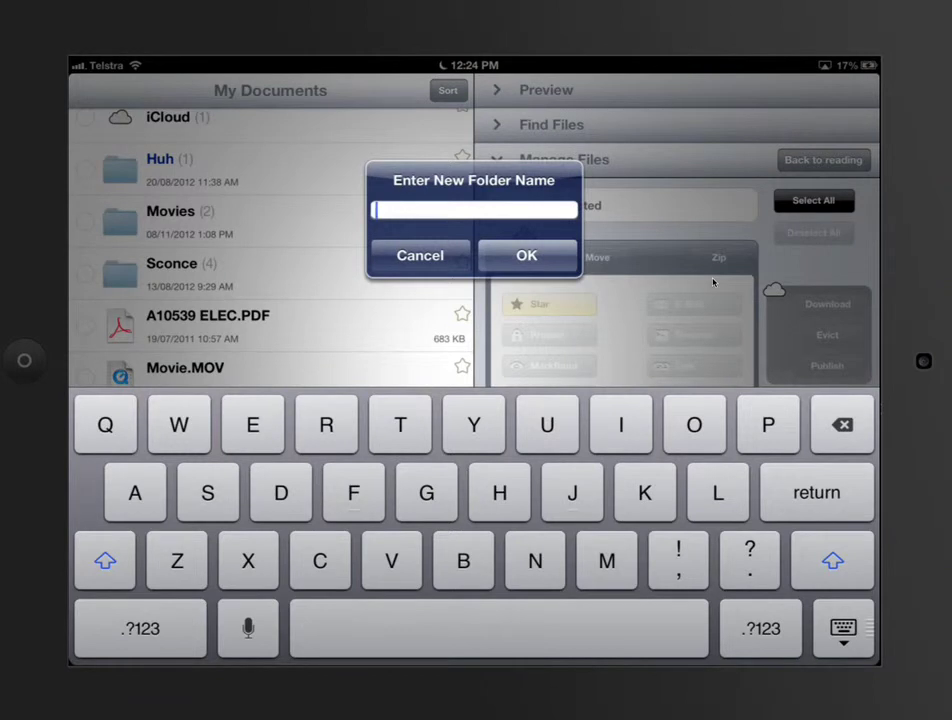
{"action": "type", "text": "New fol"}
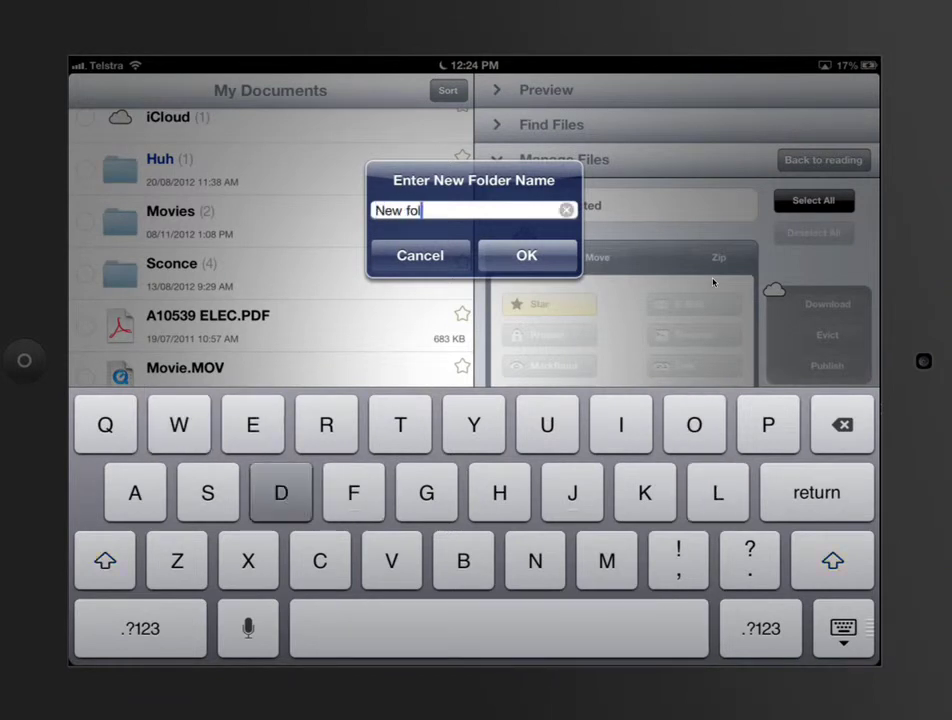
{"action": "type", "text": "der"}
{"action": "key", "text": "Return"}
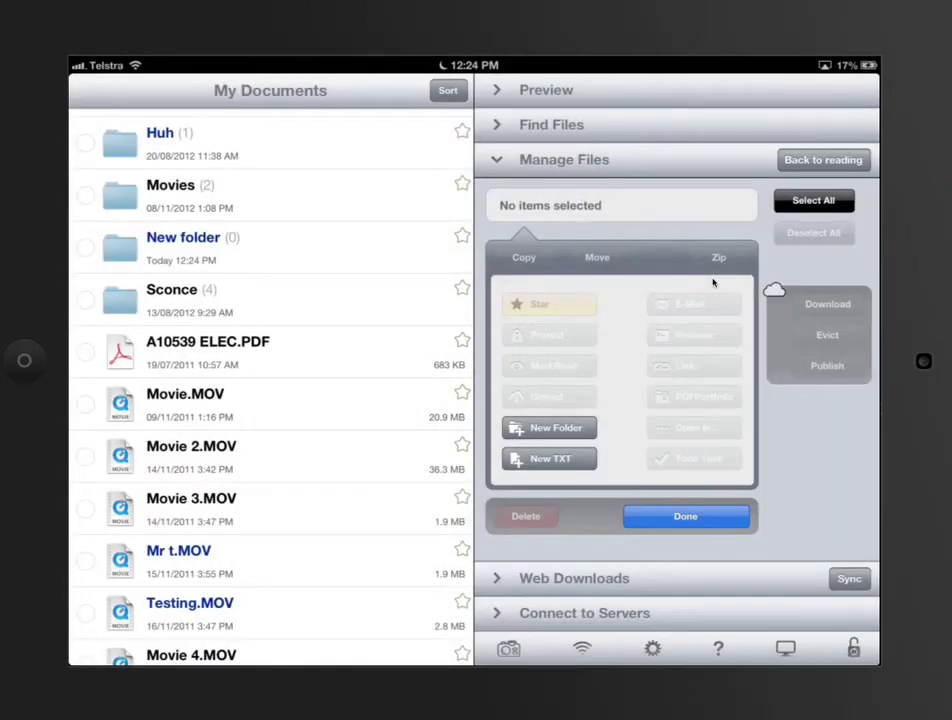
- Move "New folder" into the Movies folder and finish managing files
{"action": "left_click", "coordinate": [86, 248]}
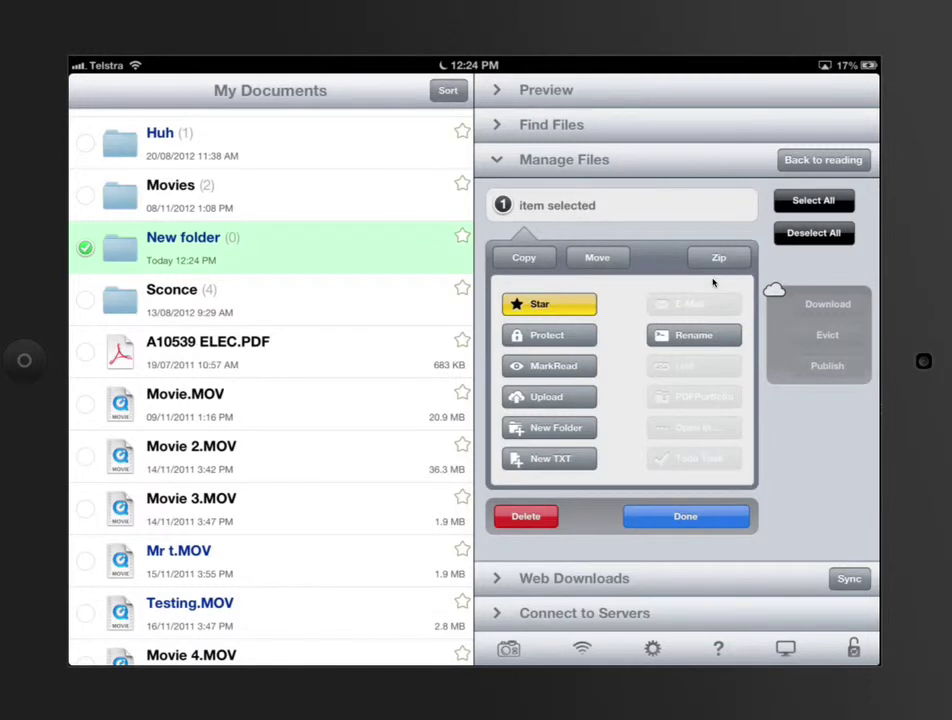
{"action": "left_click", "coordinate": [597, 257]}
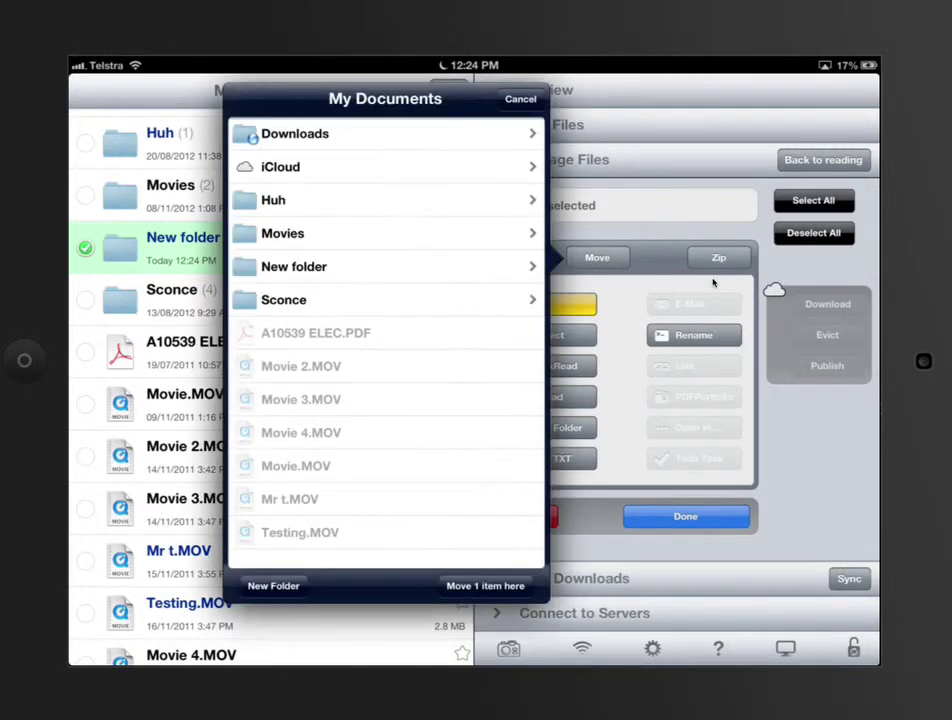
{"action": "left_click", "coordinate": [294, 266]}
{"action": "left_click", "coordinate": [270, 98]}
{"action": "left_click", "coordinate": [282, 233]}
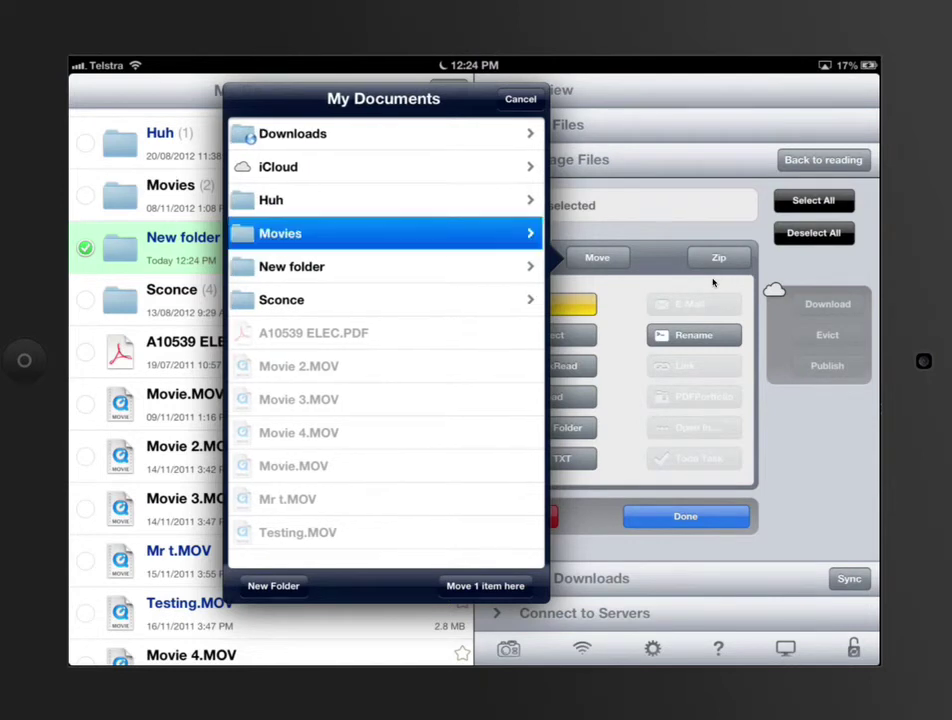
{"action": "left_click", "coordinate": [485, 585]}
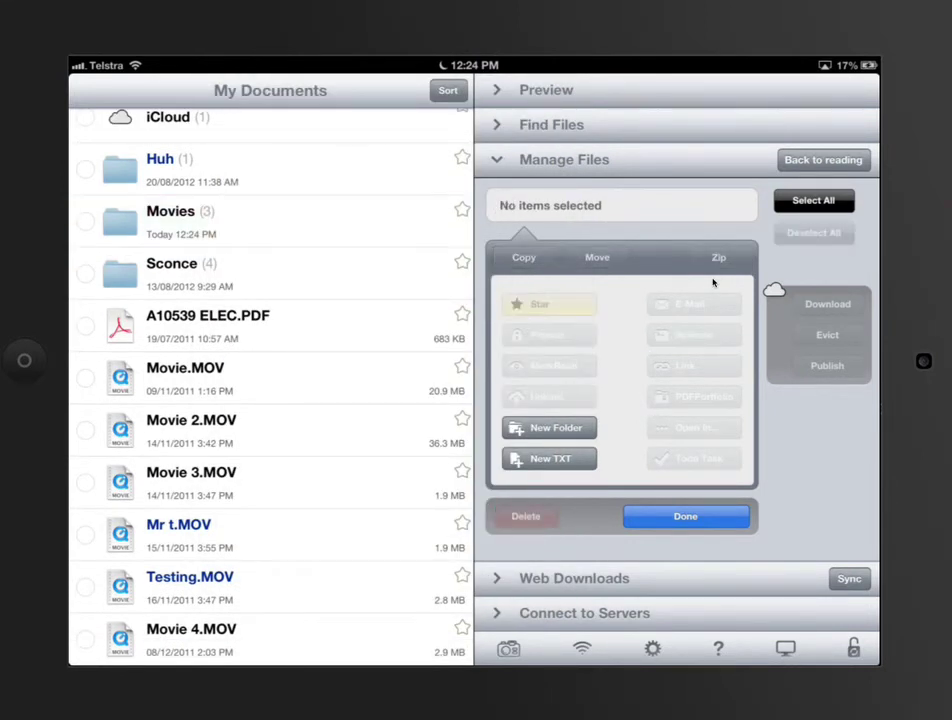
{"action": "left_click", "coordinate": [685, 516]}
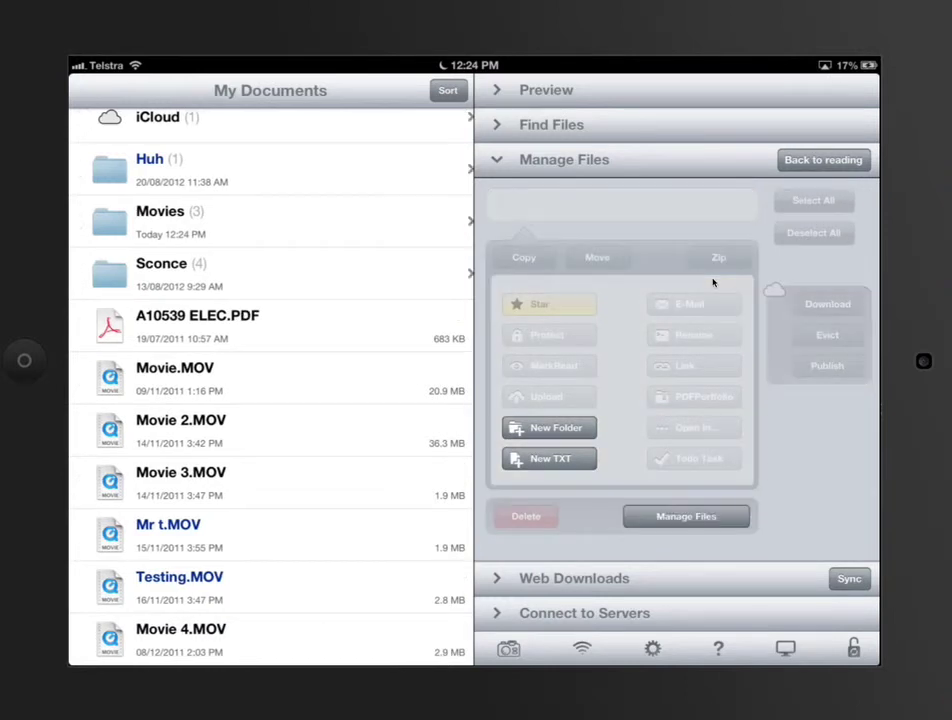
- Examine the contents of the Movies folder and its "New folder" subfolder, and return to My Documents
{"action": "left_click", "coordinate": [270, 221]}
{"action": "left_click", "coordinate": [270, 134]}
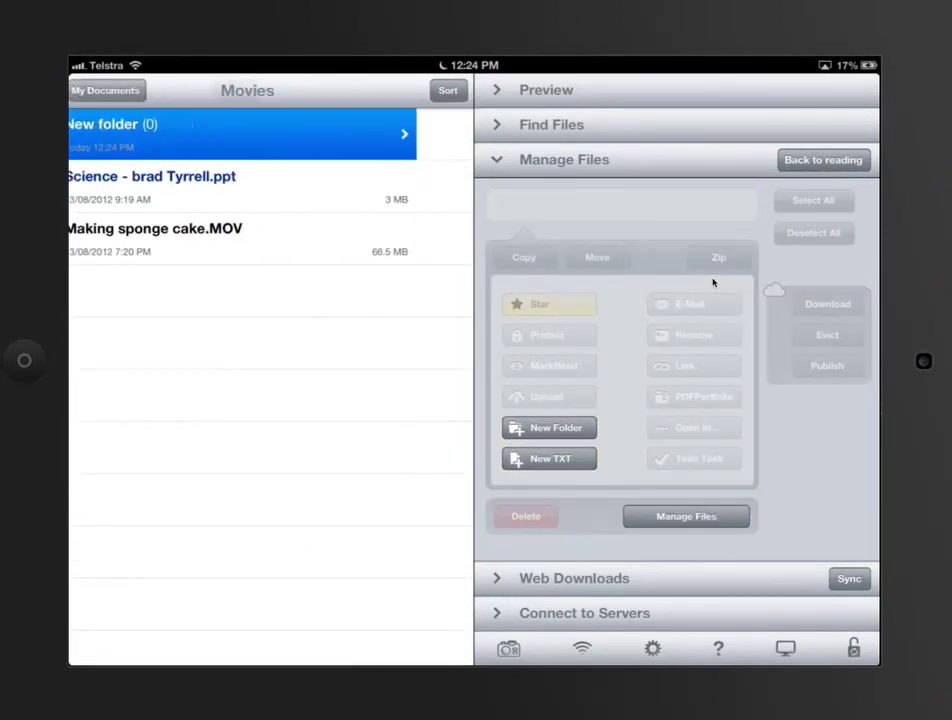
{"action": "left_click", "coordinate": [100, 91]}
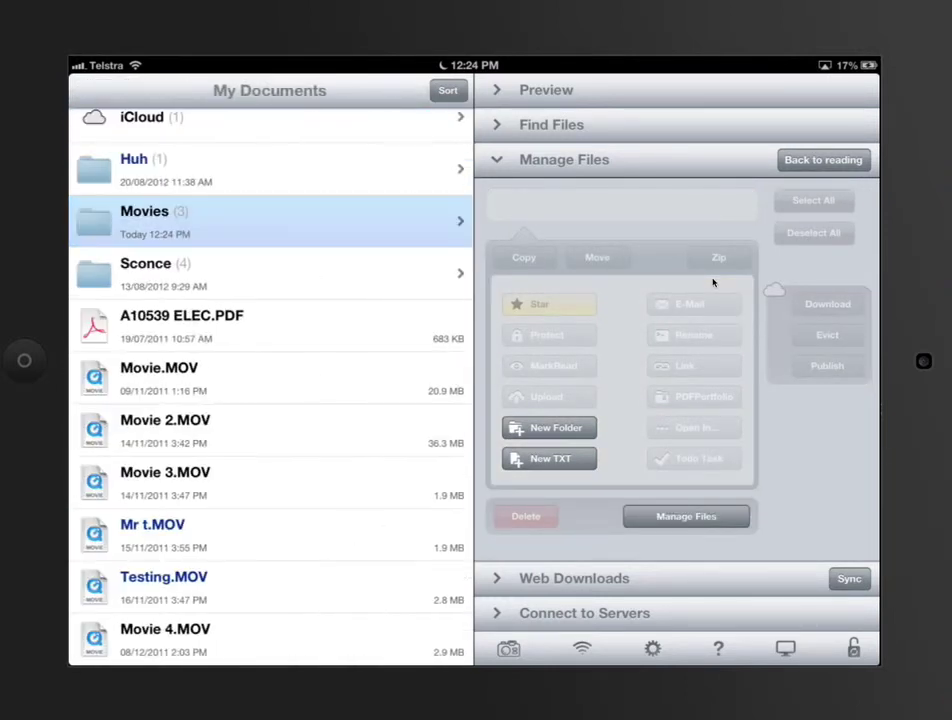